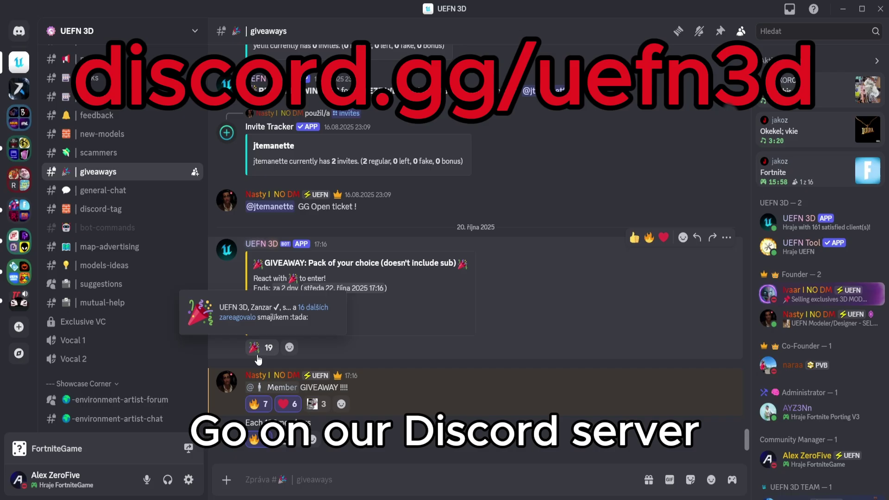
# Open the "Custom Grid - Custumizable material" post in the UEFN 3D Discord server's free-stuff channel.
pyautogui.scroll(-5, 106, 241)
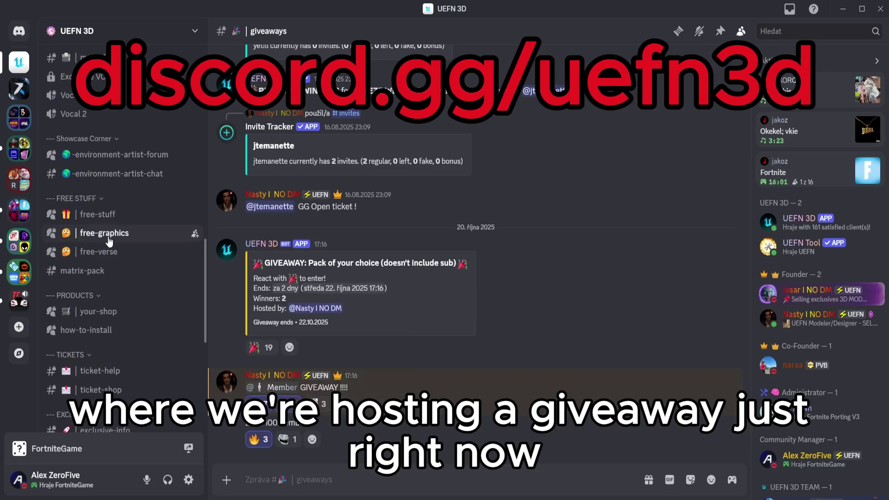
pyautogui.click(98, 214)
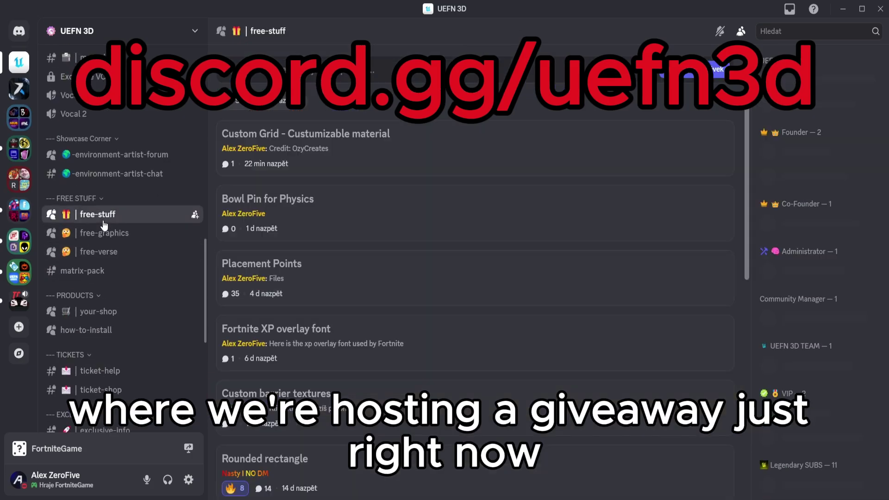
pyautogui.click(442, 167)
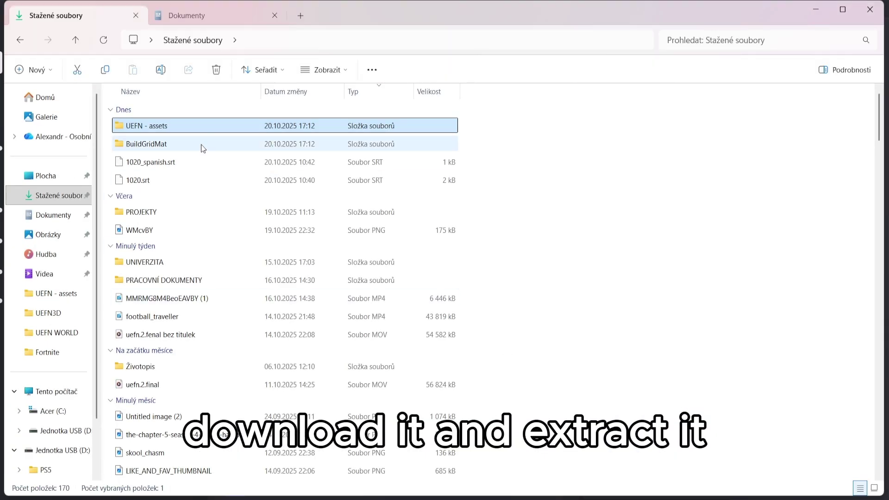
# Open the RecordingWorld project folder inside Fortnite Projects in File Explorer.
pyautogui.moveTo(201, 144); pyautogui.dragTo(222, 330)
pyautogui.scroll(-8, 199, 290)
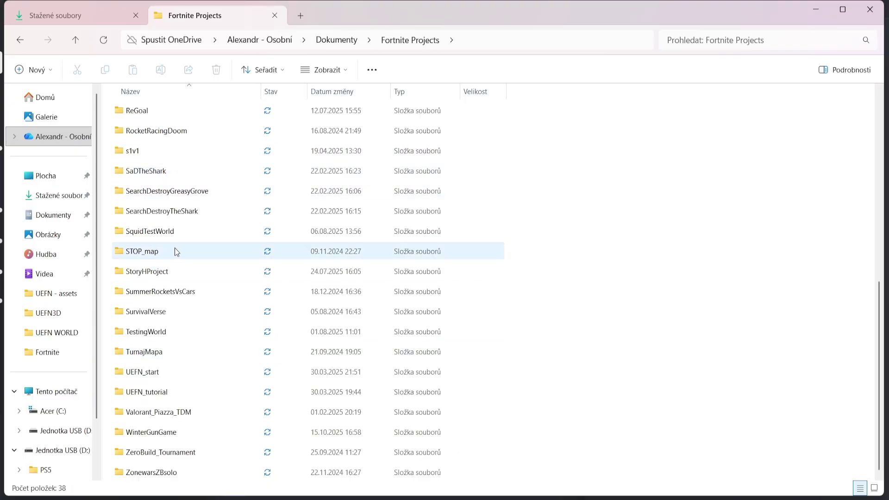
pyautogui.scroll(1, 175, 231)
pyautogui.doubleClick(157, 149)
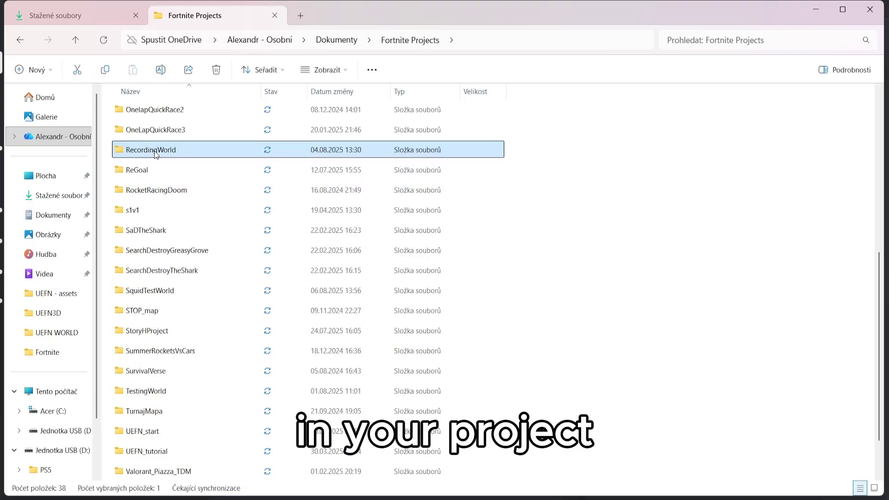
# Transfer the extracted BuildGridMat folder from the downloads into RecordingWorld's Content folder.
pyautogui.click(97, 21)
pyautogui.click(171, 20)
pyautogui.doubleClick(132, 130)
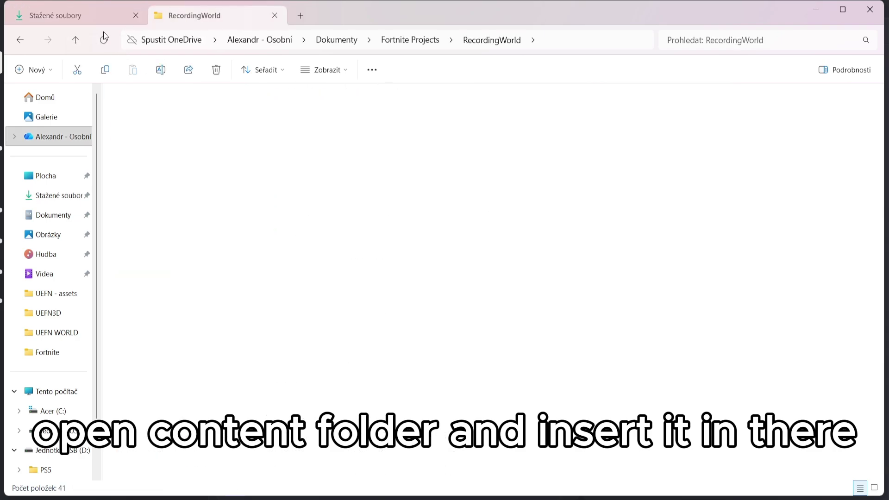
pyautogui.click(97, 20)
pyautogui.moveTo(129, 143); pyautogui.dragTo(213, 12)
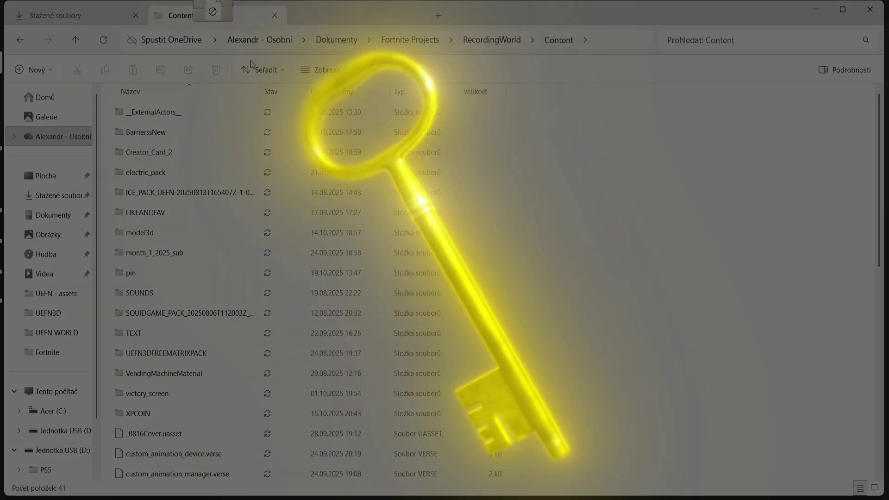
pyautogui.moveTo(251, 63); pyautogui.dragTo(500, 198)
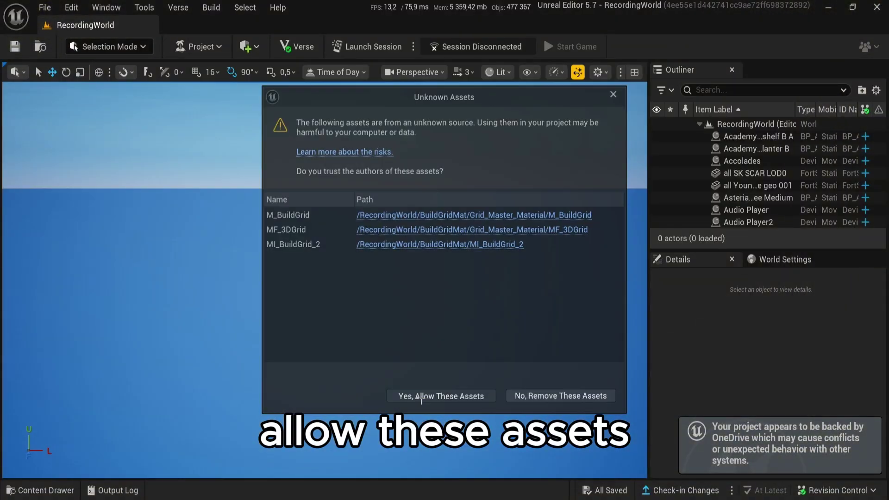
# Allow the unknown BuildGridMat assets to be used in the RecordingWorld project in Unreal Editor.
pyautogui.click(431, 397)
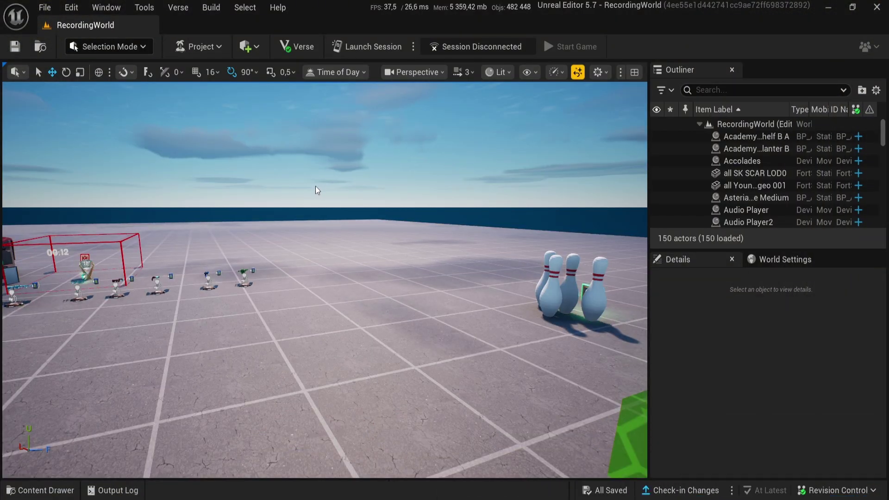
pyautogui.moveTo(317, 255); pyautogui.dragTo(244, 240, button='right')
pyautogui.press('s')
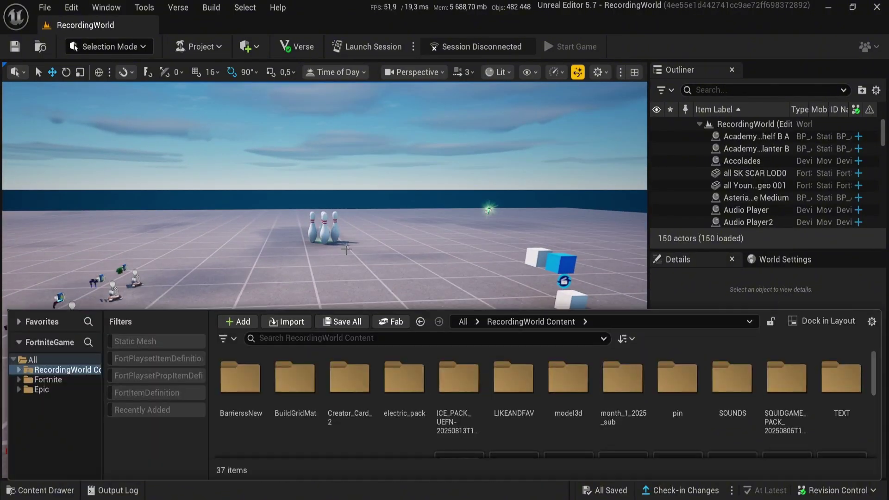
# Open the MI_BuildGrid_2 material instance from the BuildGridMat folder and move its editor window clear of the level view.
pyautogui.hotkey('ctrl', 'space')
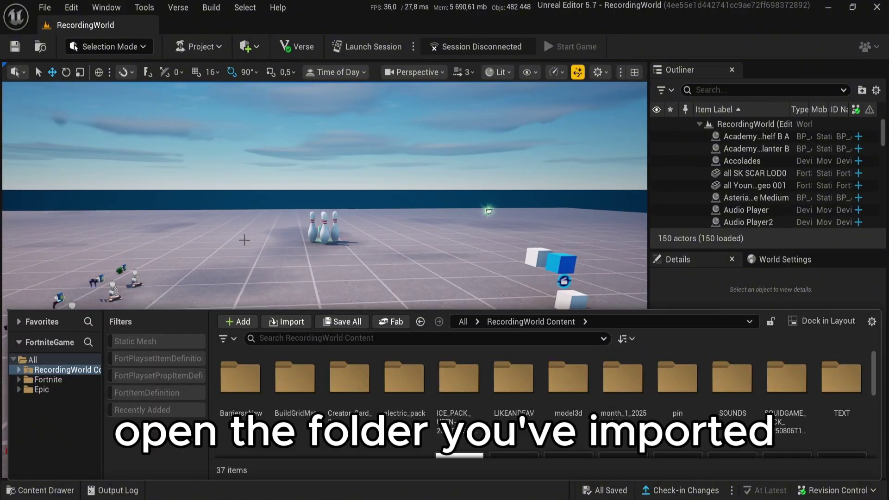
pyautogui.doubleClick(274, 412)
pyautogui.doubleClick(240, 378)
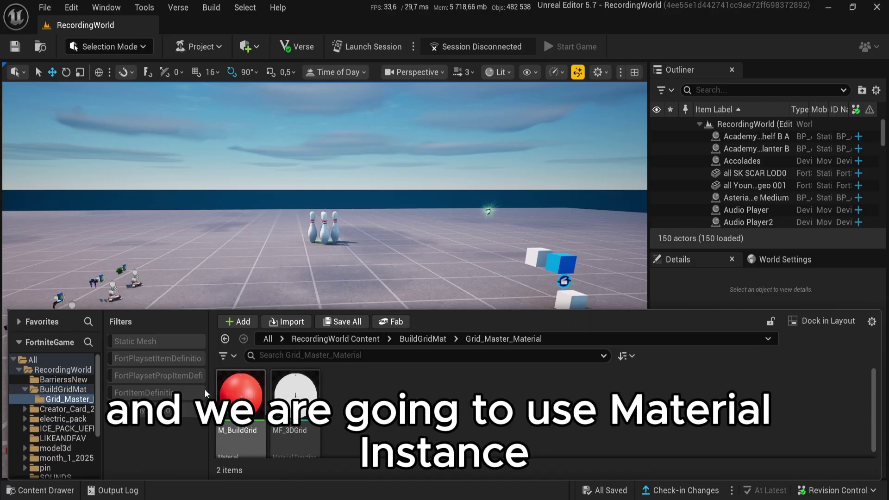
pyautogui.click(65, 389)
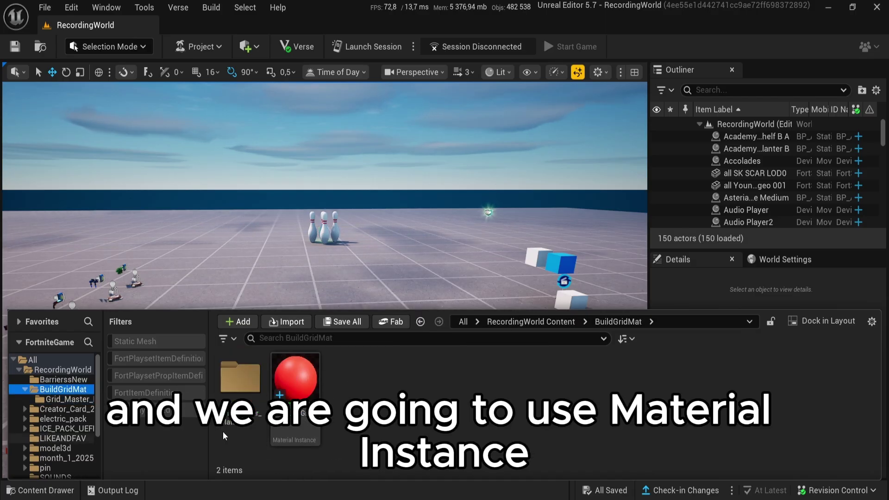
pyautogui.doubleClick(301, 428)
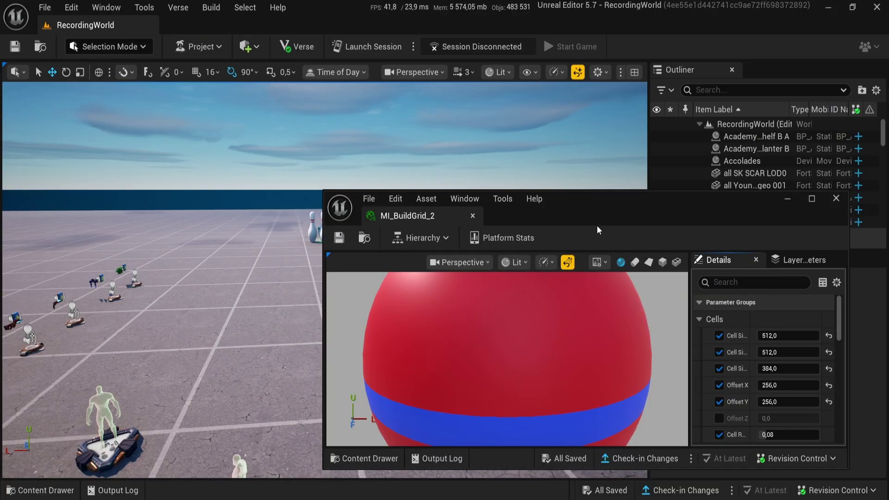
pyautogui.moveTo(620, 200); pyautogui.dragTo(674, 180)
# Add a Plane shape to the level and bring it into close view.
pyautogui.click(245, 47)
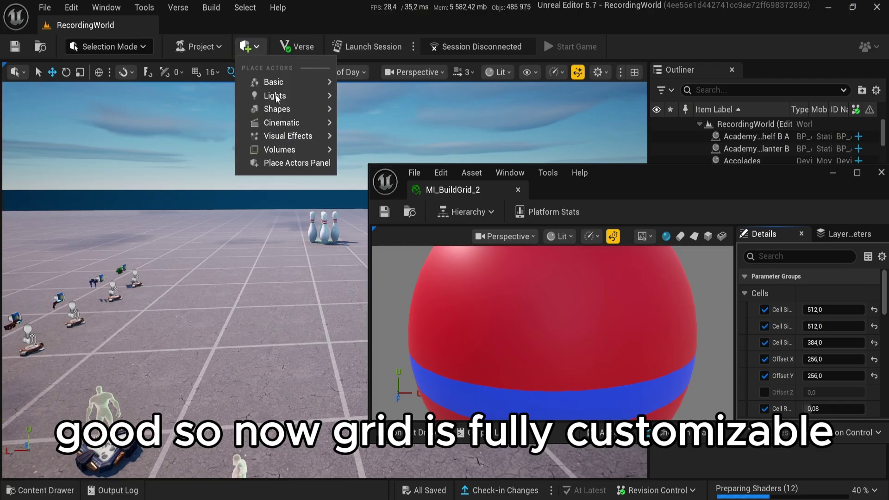
pyautogui.moveTo(277, 109)
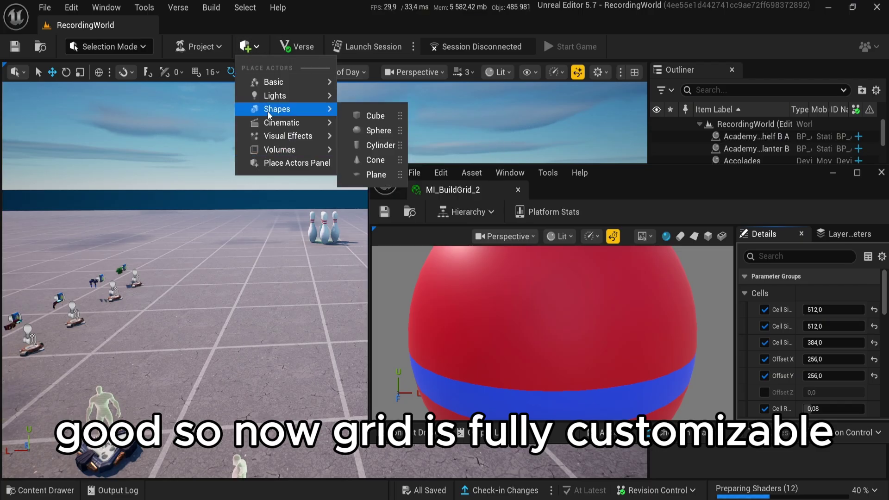
pyautogui.click(363, 175)
pyautogui.press('f')
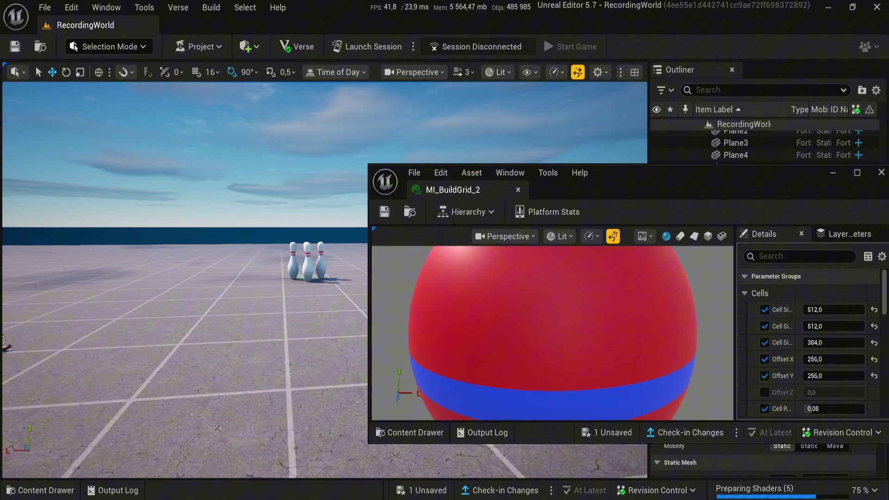
pyautogui.press('w')
pyautogui.moveTo(278, 278); pyautogui.dragTo(301, 266, button='right')
pyautogui.press('w')
pyautogui.scroll(-2, 301, 266)
pyautogui.press('s')
# Apply the MI_BuildGrid_2 material to the plane and enlarge the plane to span several grid cells.
pyautogui.hotkey('ctrl', 'space')
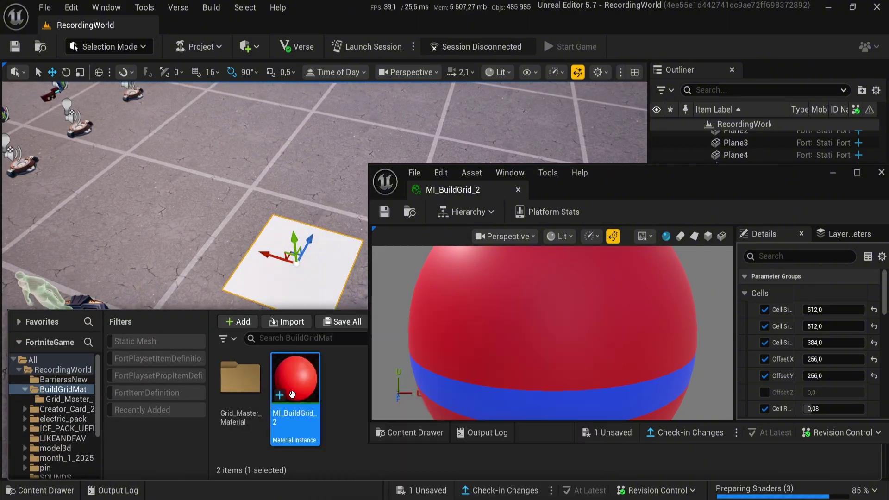
pyautogui.moveTo(292, 394); pyautogui.dragTo(256, 305)
pyautogui.scroll(-3, 296, 263)
pyautogui.press('r')
pyautogui.moveTo(282, 263); pyautogui.dragTo(185, 239)
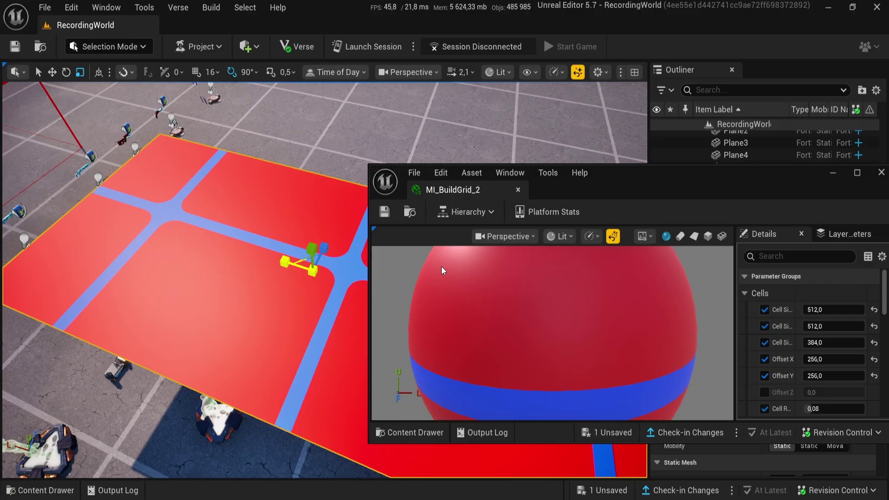
# Stretch the plane into a large floor, scaled to about 48.6 in X and 40.1 in Z.
pyautogui.scroll(-5, 441, 266)
pyautogui.moveTo(301, 259); pyautogui.dragTo(218, 308, button='right')
pyautogui.press('s')
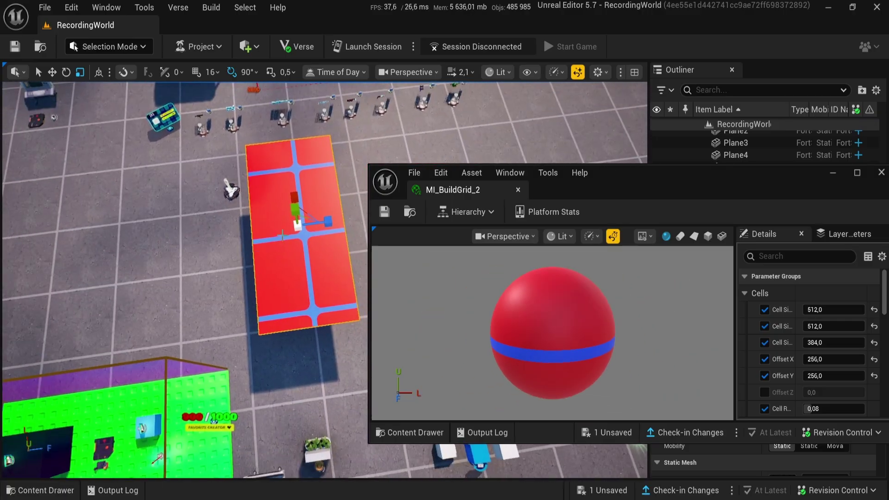
pyautogui.moveTo(326, 223); pyautogui.dragTo(366, 217)
pyautogui.press('s')
pyautogui.moveTo(278, 259); pyautogui.dragTo(135, 290, button='right')
pyautogui.moveTo(297, 231); pyautogui.dragTo(370, 221)
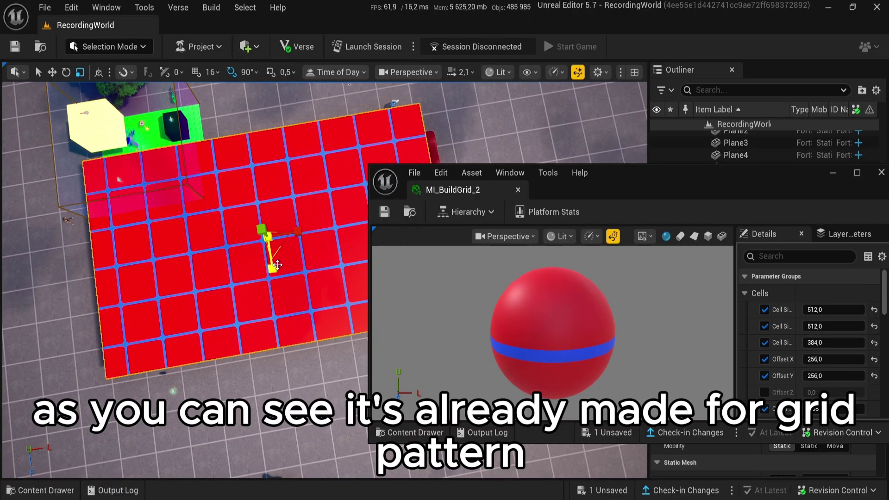
pyautogui.moveTo(277, 265); pyautogui.dragTo(278, 274)
pyautogui.moveTo(244, 263); pyautogui.dragTo(378, 267, button='right')
pyautogui.press('s')
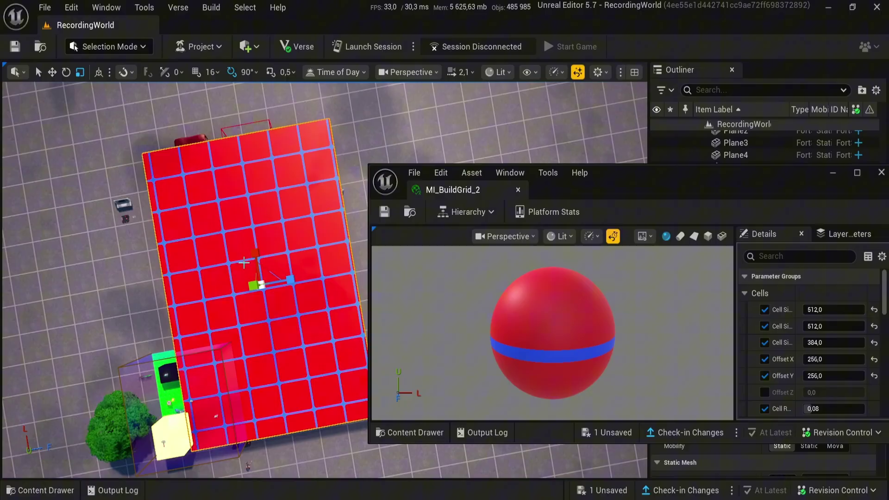
pyautogui.moveTo(317, 276); pyautogui.dragTo(333, 275)
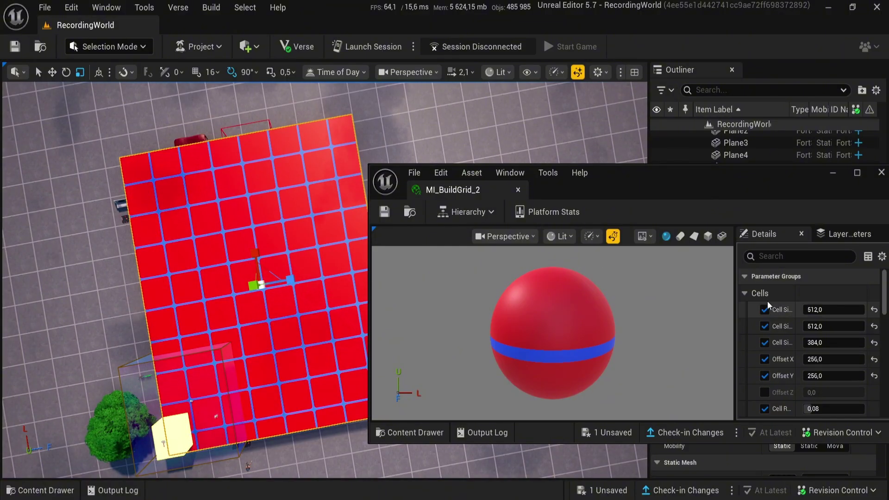
# Set the Padding Color of MI_BuildGrid_2 to bright yellow, hex FAFF11FF.
pyautogui.moveTo(754, 203); pyautogui.dragTo(613, 208)
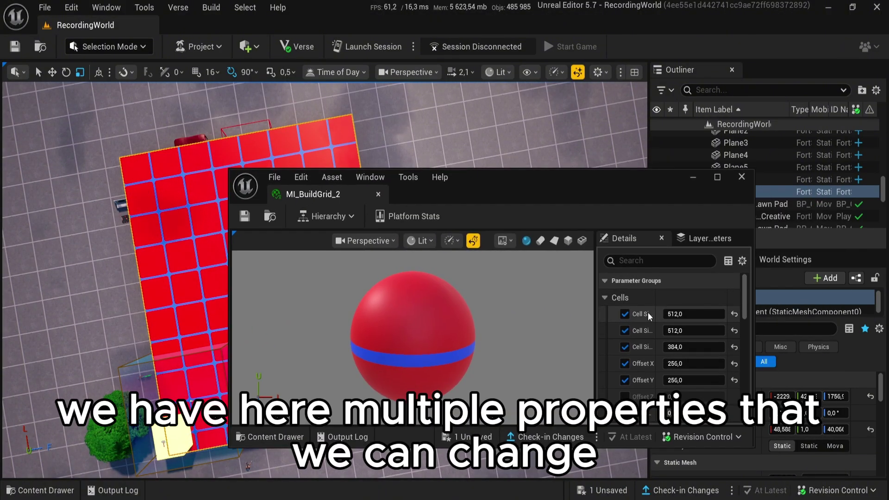
pyautogui.scroll(-2, 648, 319)
pyautogui.scroll(-5, 651, 340)
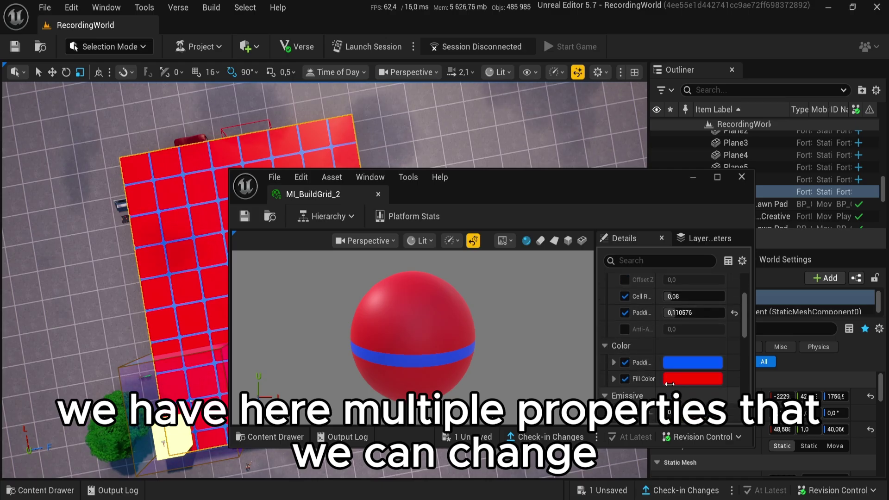
pyautogui.click(686, 343)
pyautogui.click(510, 271)
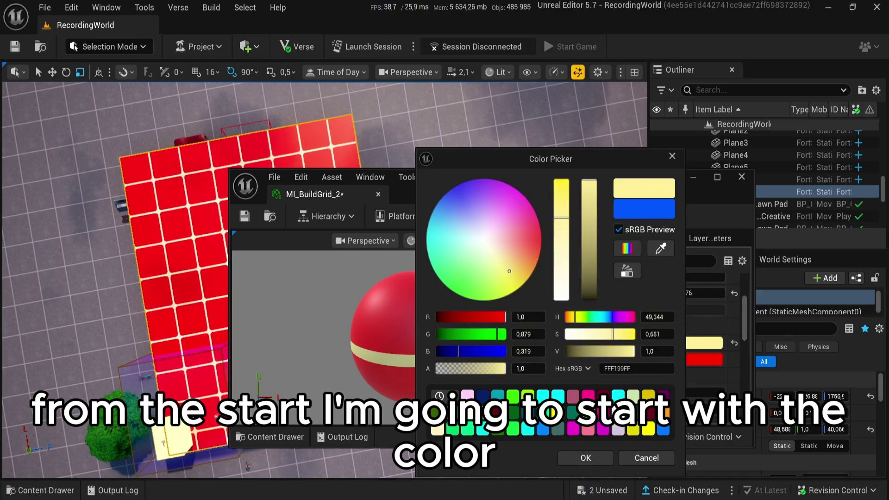
pyautogui.moveTo(517, 289)
pyautogui.mouseDown()
pyautogui.moveTo(492, 250)
pyautogui.moveTo(470, 264)
pyautogui.moveTo(481, 235)
pyautogui.moveTo(518, 218)
pyautogui.moveTo(484, 237)
pyautogui.moveTo(450, 234)
pyautogui.moveTo(525, 282)
pyautogui.moveTo(511, 293)
pyautogui.mouseUp()
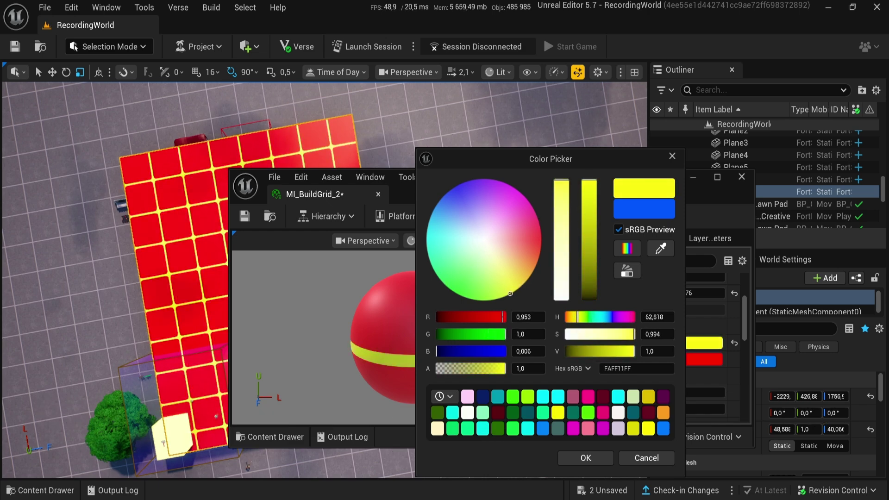
pyautogui.press('Return')
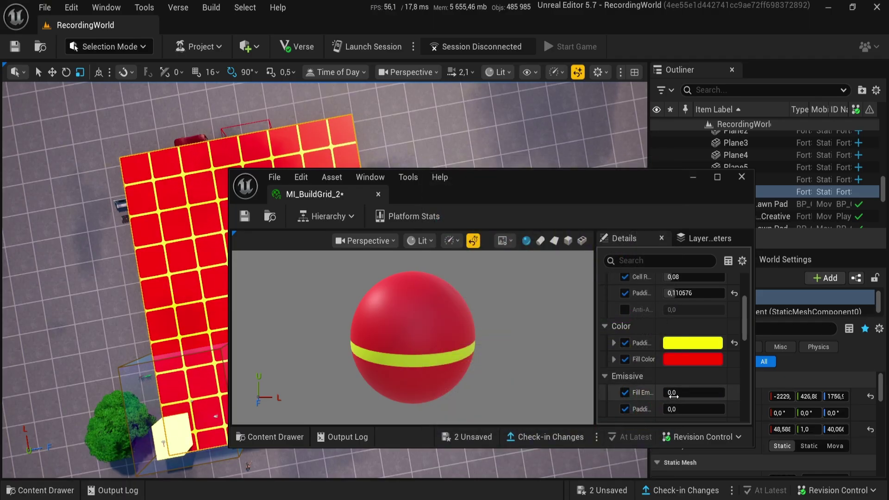
# Set the Fill Color of MI_BuildGrid_2 to pinkish red, hex FF3F47FF.
pyautogui.click(697, 359)
pyautogui.moveTo(489, 255)
pyautogui.mouseDown()
pyautogui.moveTo(440, 254)
pyautogui.moveTo(453, 197)
pyautogui.moveTo(477, 222)
pyautogui.moveTo(523, 192)
pyautogui.moveTo(514, 234)
pyautogui.moveTo(547, 229)
pyautogui.moveTo(523, 231)
pyautogui.moveTo(528, 268)
pyautogui.moveTo(542, 273)
pyautogui.moveTo(505, 289)
pyautogui.moveTo(467, 287)
pyautogui.moveTo(451, 266)
pyautogui.moveTo(514, 236)
pyautogui.moveTo(552, 232)
pyautogui.moveTo(537, 234)
pyautogui.moveTo(550, 238)
pyautogui.mouseUp()
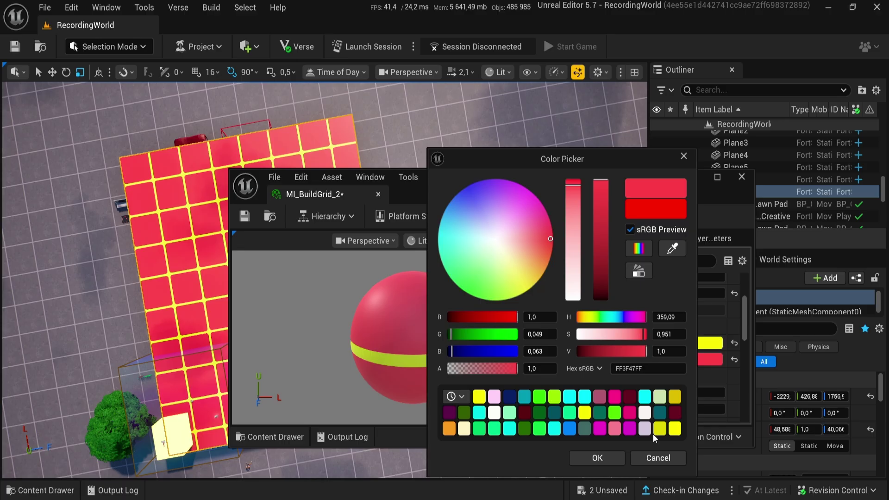
pyautogui.click(598, 459)
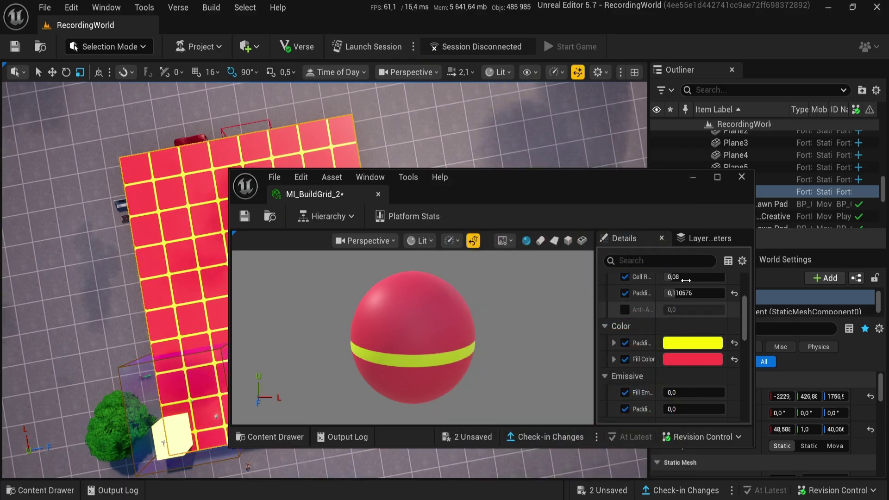
# Adjust the grid lines by setting Cell Roundness to about 0.054 and Padding Size to about 0.12.
pyautogui.click(718, 178)
pyautogui.scroll(5, 727, 240)
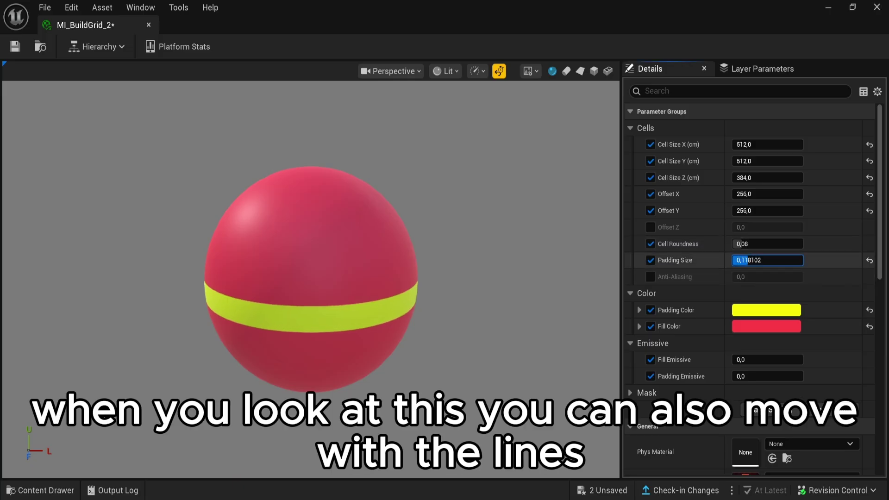
pyautogui.moveTo(750, 260); pyautogui.dragTo(744, 244)
pyautogui.moveTo(764, 16); pyautogui.dragTo(721, 103)
pyautogui.scroll(-2, 827, 212)
pyautogui.moveTo(776, 297); pyautogui.dragTo(788, 313)
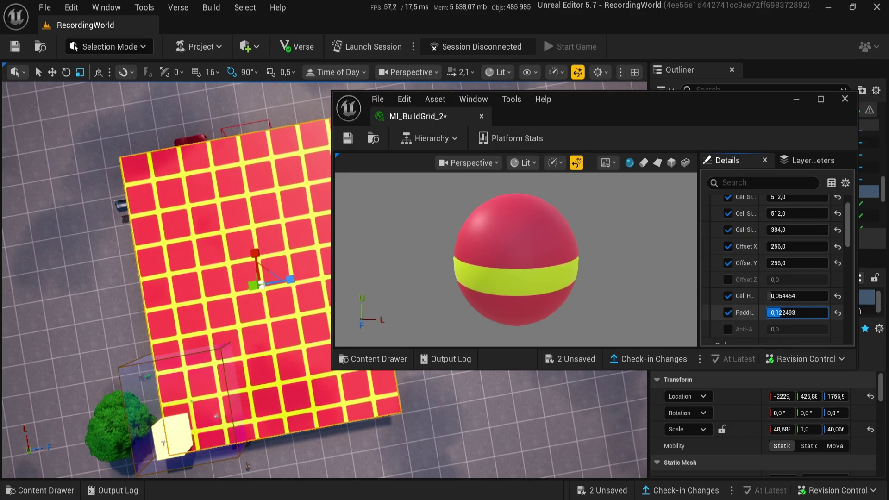
# Raise Padding Emissive to about 45.97 so the grid lines glow, and reset Fill Emissive to 0.
pyautogui.scroll(-5, 759, 315)
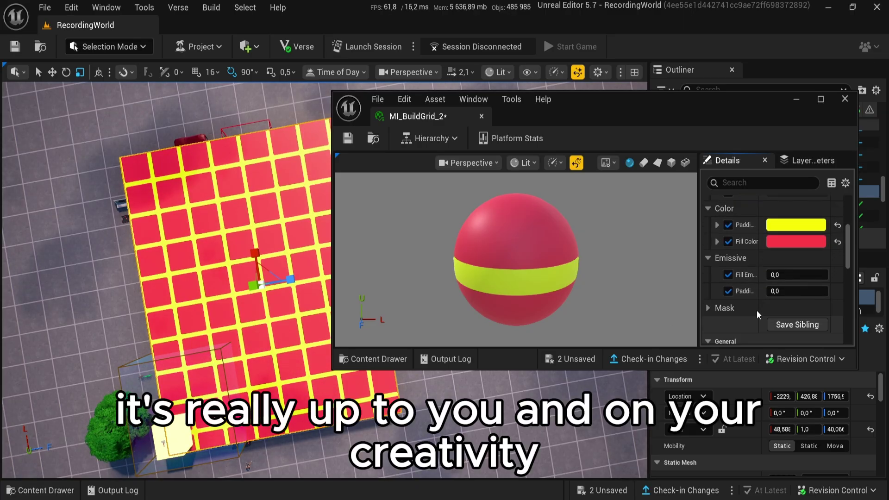
pyautogui.moveTo(776, 275); pyautogui.dragTo(806, 291)
pyautogui.click(838, 277)
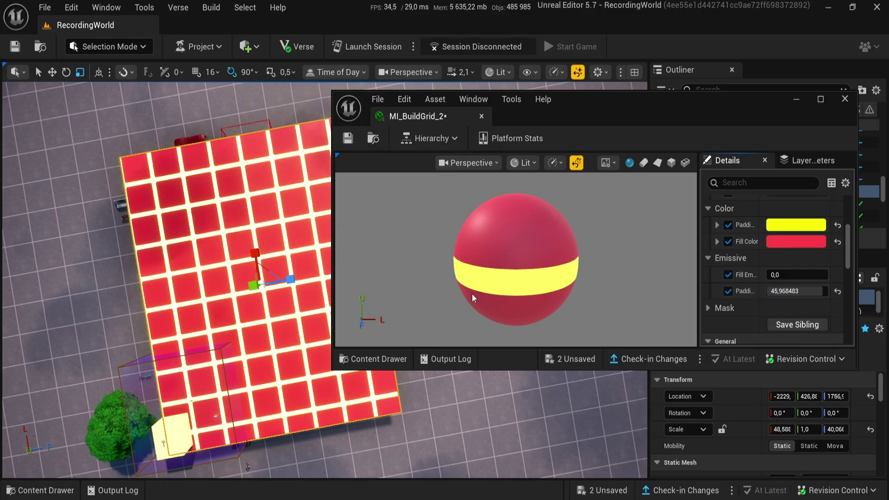
pyautogui.scroll(-1, 757, 279)
pyautogui.scroll(2, 778, 287)
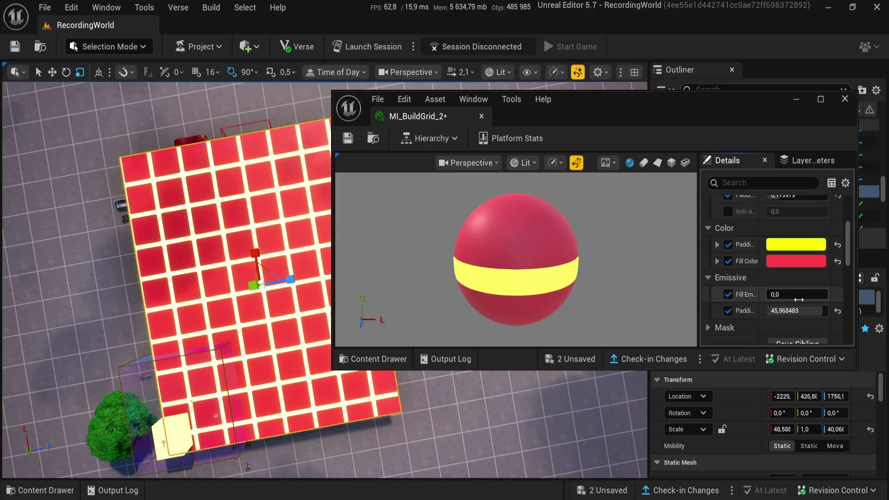
# Try a much larger third Cell Size value on MI_BuildGrid_2 and set it back to 384.
pyautogui.scroll(5, 784, 255)
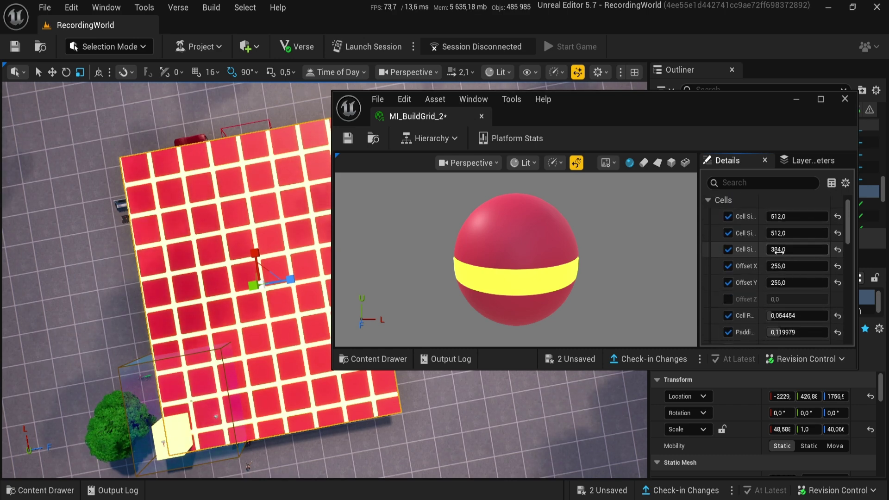
pyautogui.moveTo(784, 255); pyautogui.dragTo(833, 255)
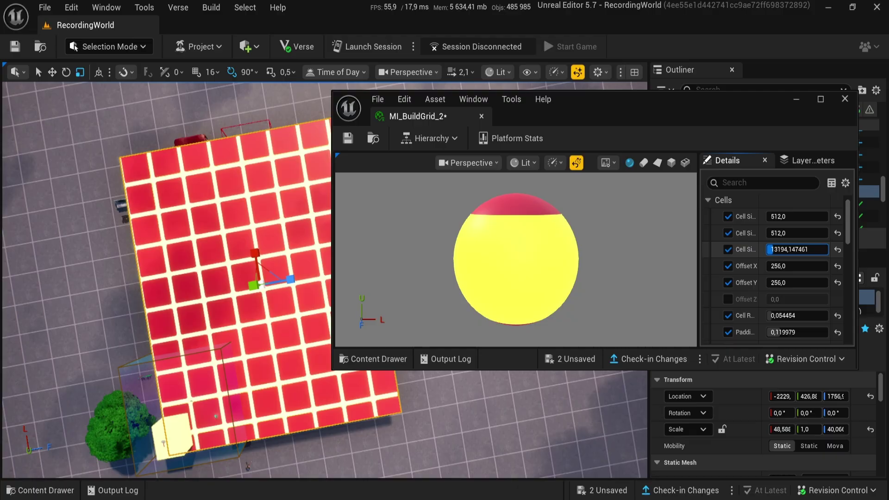
pyautogui.click(836, 251)
pyautogui.click(794, 253)
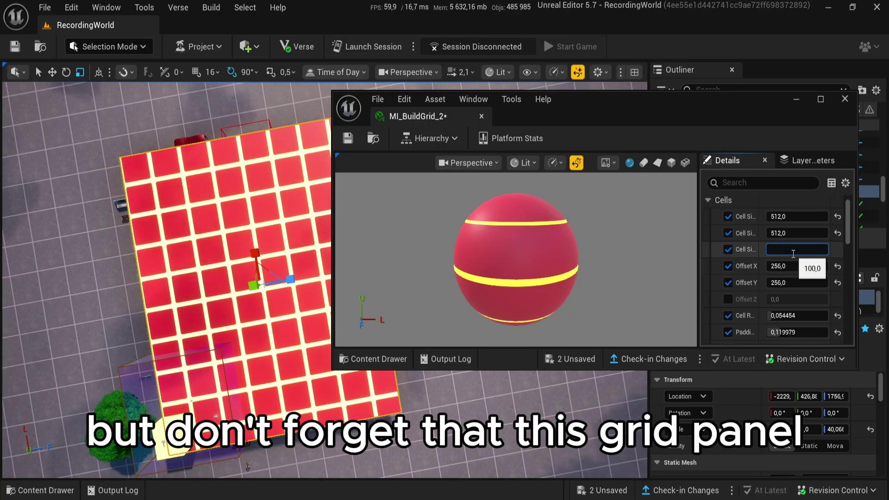
pyautogui.press('Return')
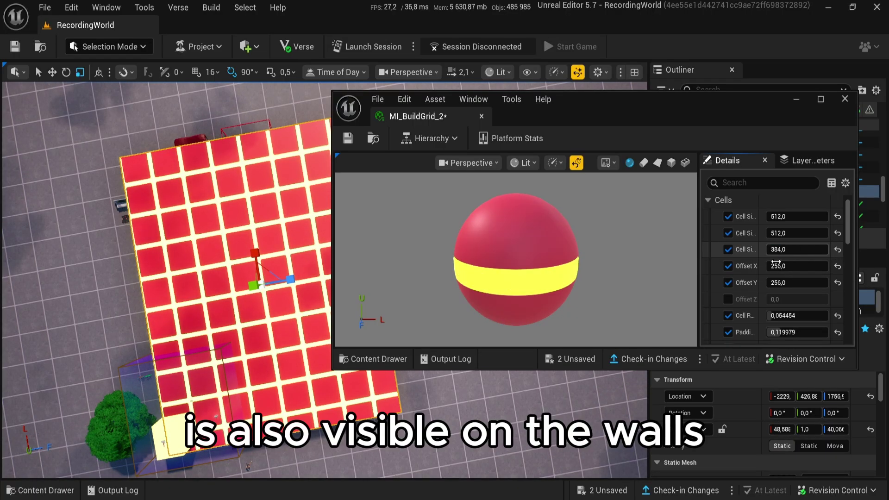
# Try shifting the grid with a smaller Offset X and set it back to 256.
pyautogui.scroll(-1, 800, 258)
pyautogui.moveTo(779, 246); pyautogui.dragTo(740, 246)
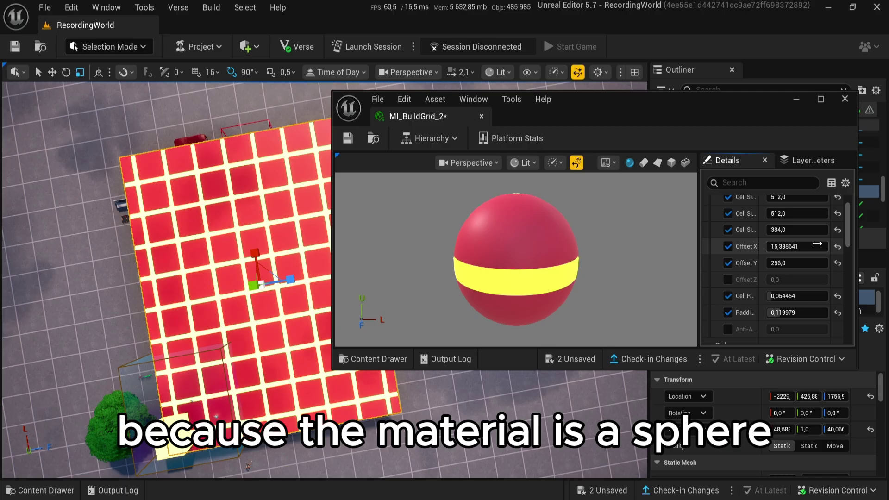
pyautogui.write('256')
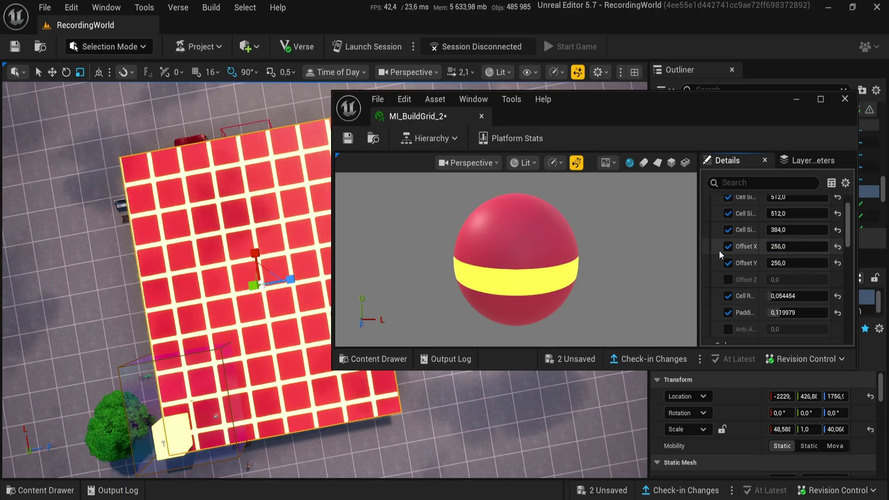
pyautogui.press('Return')
# Minimize the material editor and move Plane7 along the X axis to about 3876, clear of the props.
pyautogui.moveTo(754, 103); pyautogui.dragTo(590, 164)
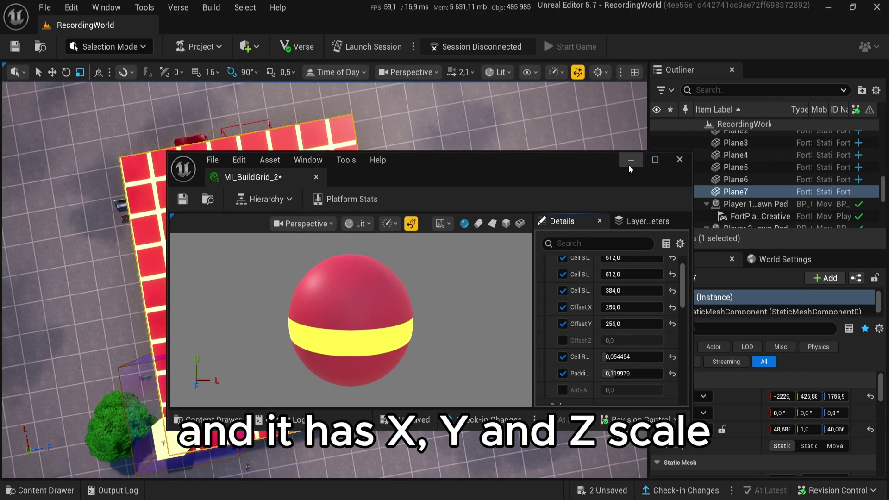
pyautogui.click(630, 162)
pyautogui.moveTo(555, 213); pyautogui.dragTo(343, 162, button='right')
pyautogui.scroll(3, 463, 209)
pyautogui.press('w')
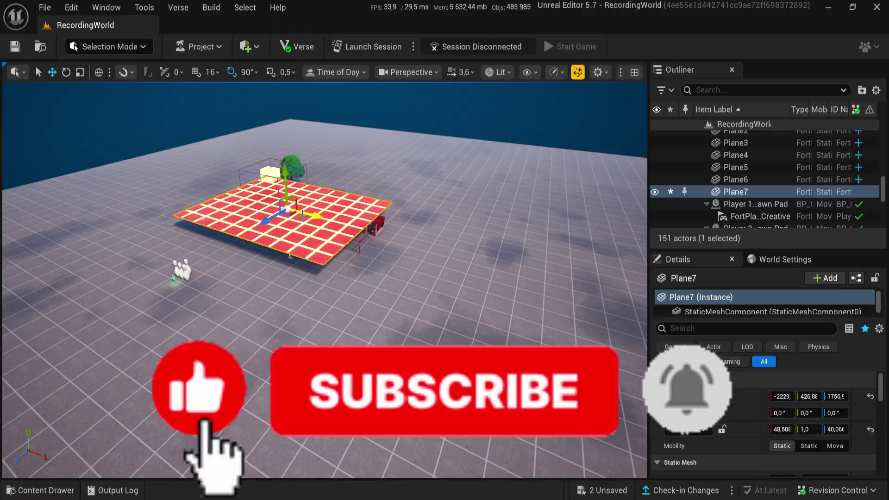
pyautogui.moveTo(521, 274); pyautogui.dragTo(423, 254, button='right')
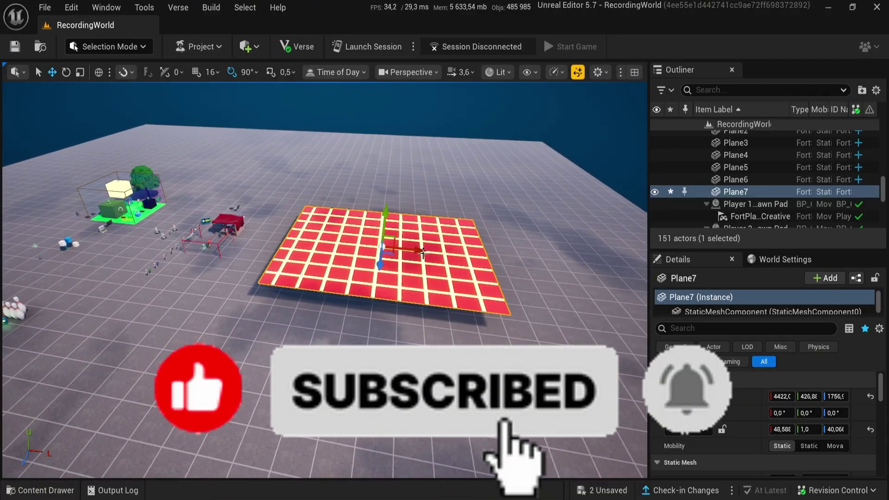
pyautogui.moveTo(365, 250); pyautogui.dragTo(312, 253)
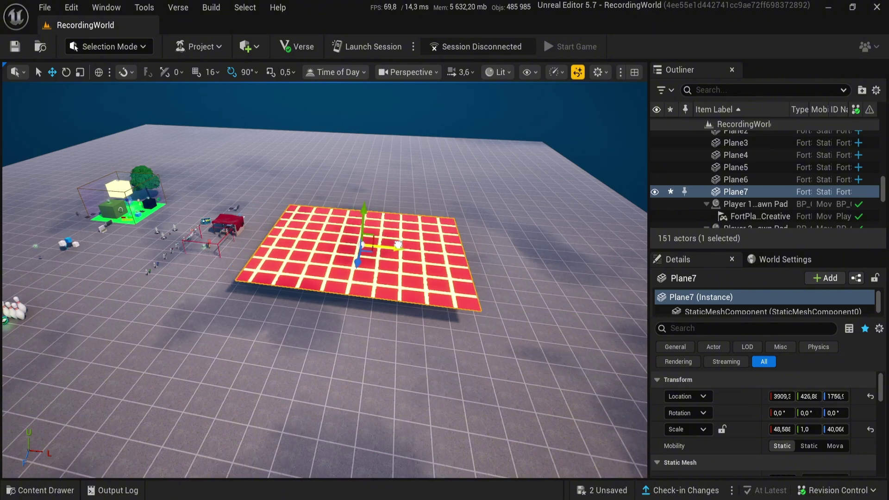
pyautogui.moveTo(398, 245)
pyautogui.mouseDown()
pyautogui.moveTo(417, 246)
pyautogui.moveTo(397, 245)
pyautogui.mouseUp()
# Apply the MI_BuildGrid_2 material instance from the BuildGridMat folder directly to the floor section by the plane.
pyautogui.press('w')
pyautogui.moveTo(397, 245); pyautogui.dragTo(399, 291, button='right')
pyautogui.press('w')
pyautogui.press('a')
pyautogui.press('s')
pyautogui.press('w')
pyautogui.hotkey('ctrl', 'space')
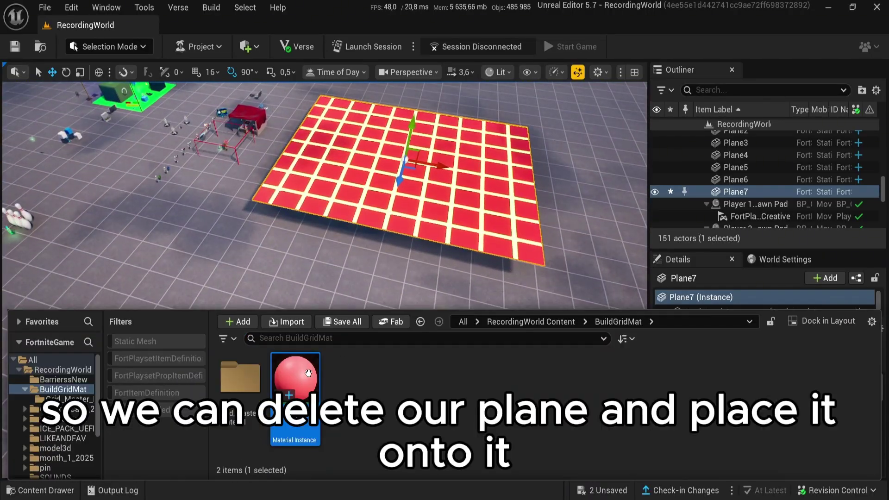
pyautogui.moveTo(308, 373); pyautogui.dragTo(323, 299)
# Delete Plane7 and apply MI_BuildGrid_2 to the neighboring floor section as well.
pyautogui.press('s')
pyautogui.moveTo(324, 298); pyautogui.dragTo(74, 223, button='right')
pyautogui.press('d')
pyautogui.press('w')
pyautogui.scroll(3, 195, 310)
pyautogui.moveTo(315, 67); pyautogui.dragTo(314, 48, button='right')
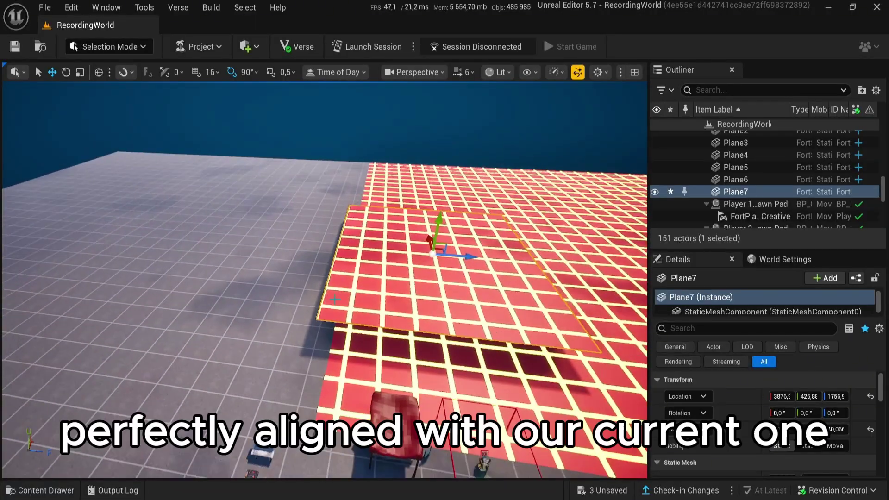
pyautogui.hotkey('ctrl', 'space')
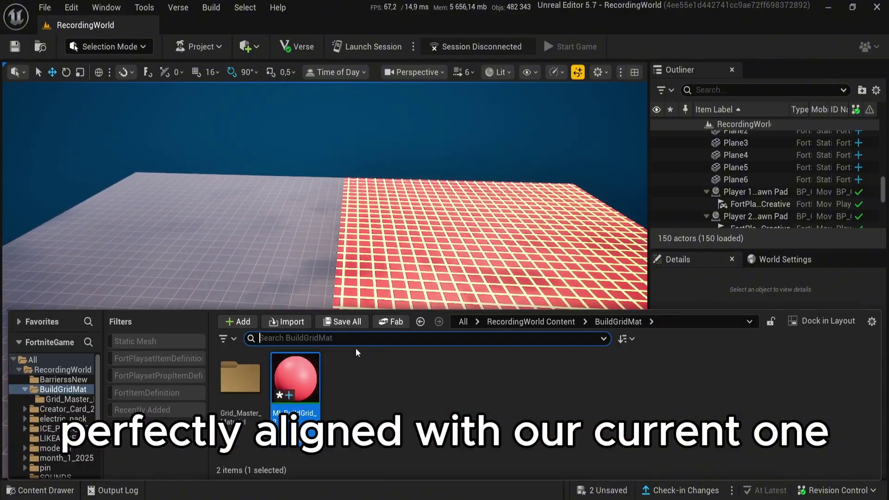
pyautogui.moveTo(222, 257); pyautogui.dragTo(253, 258)
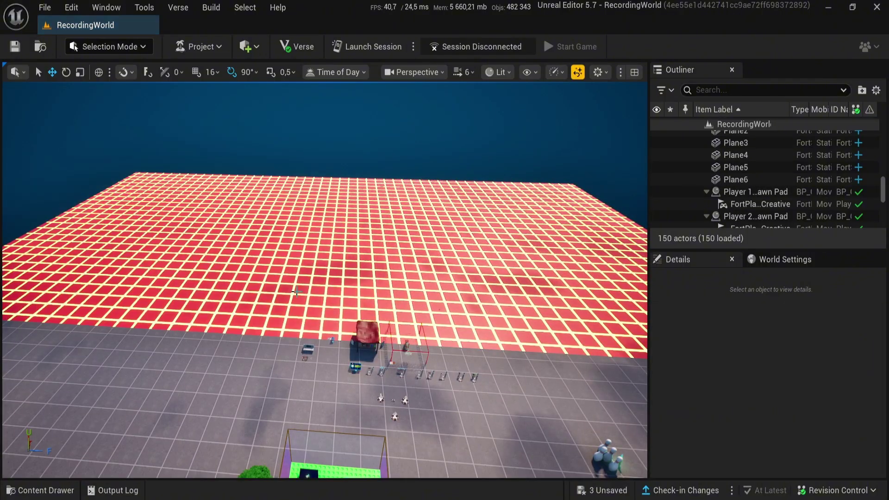
# Reopen MI_BuildGrid_2 and set its Fill Color to bright green, hex 1CFF71FF.
pyautogui.moveTo(253, 258); pyautogui.dragTo(231, 229, button='right')
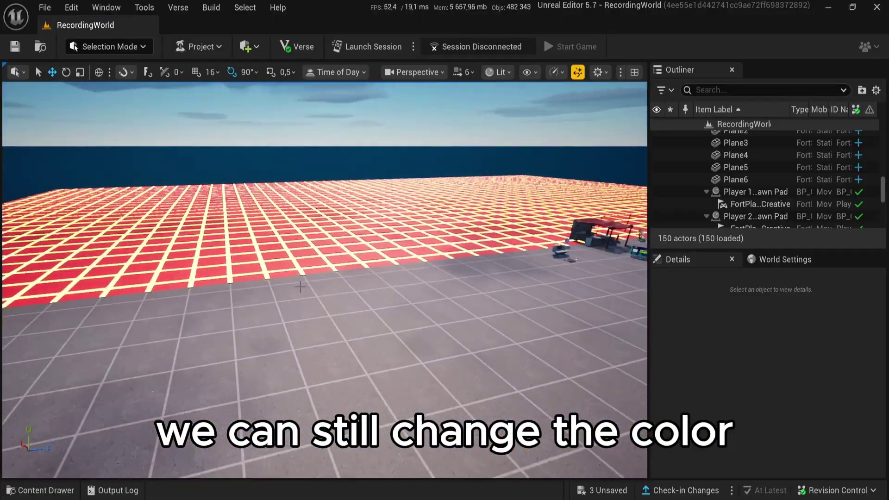
pyautogui.hotkey('ctrl', 'space')
pyautogui.doubleClick(286, 371)
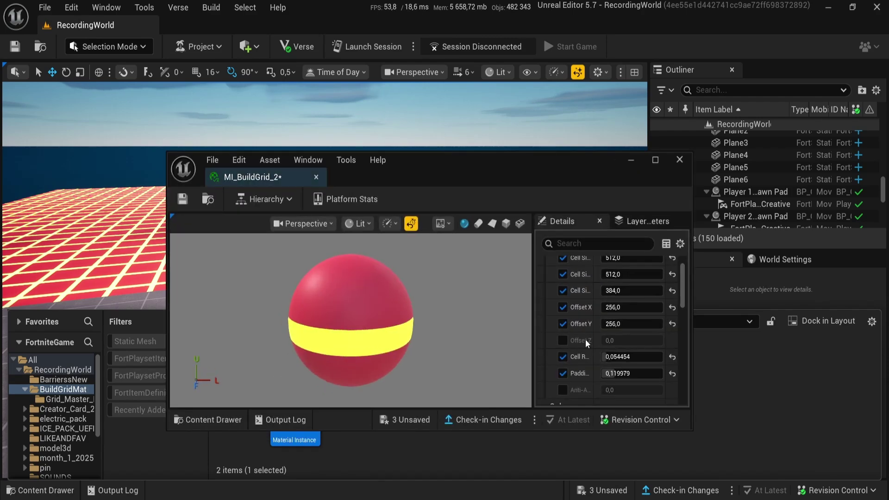
pyautogui.scroll(-5, 602, 324)
pyautogui.click(606, 322)
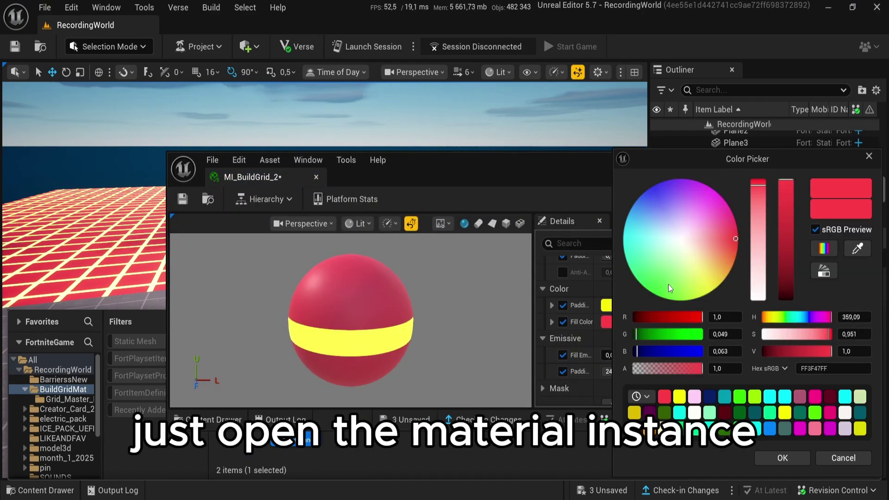
pyautogui.moveTo(669, 285); pyautogui.dragTo(645, 286)
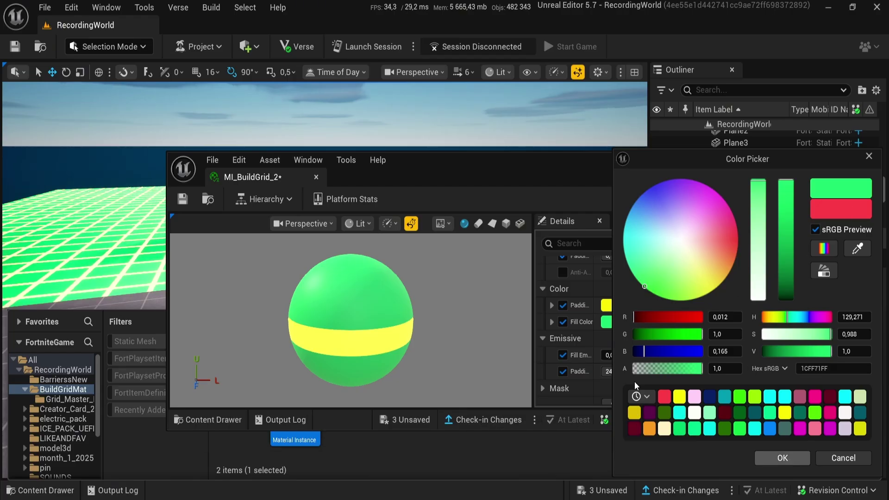
# Set the Padding Color of MI_BuildGrid_2 to cyan, hex 00FFF9FF.
pyautogui.click(608, 307)
pyautogui.click(631, 310)
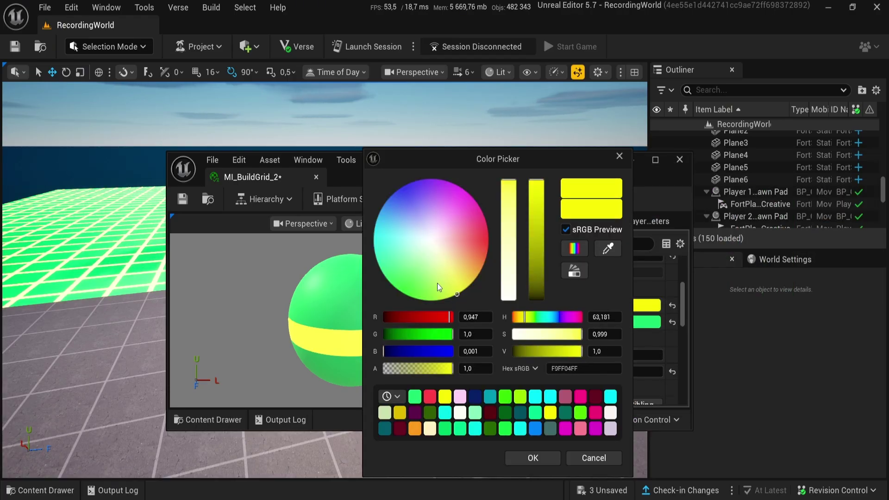
pyautogui.moveTo(438, 287); pyautogui.dragTo(389, 261)
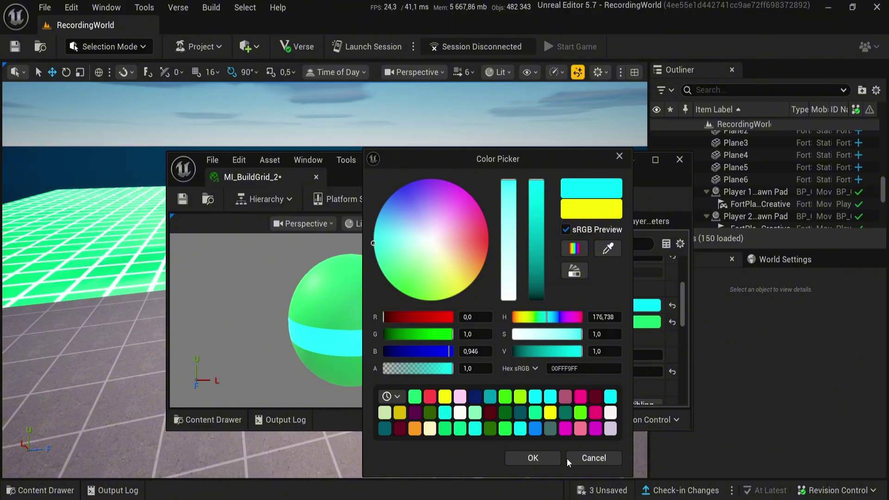
pyautogui.click(538, 460)
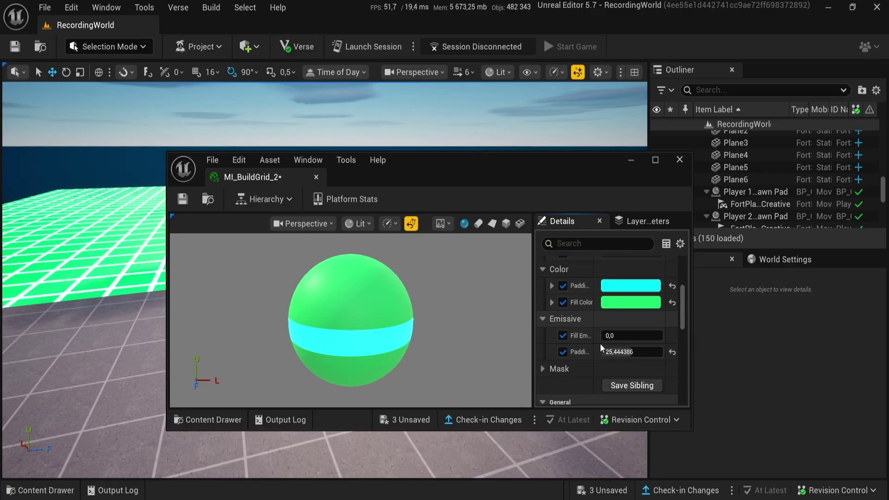
# Adjust Padding Emissive to about 32.25, close the material editor and view the recolored floor from farther back.
pyautogui.click(673, 353)
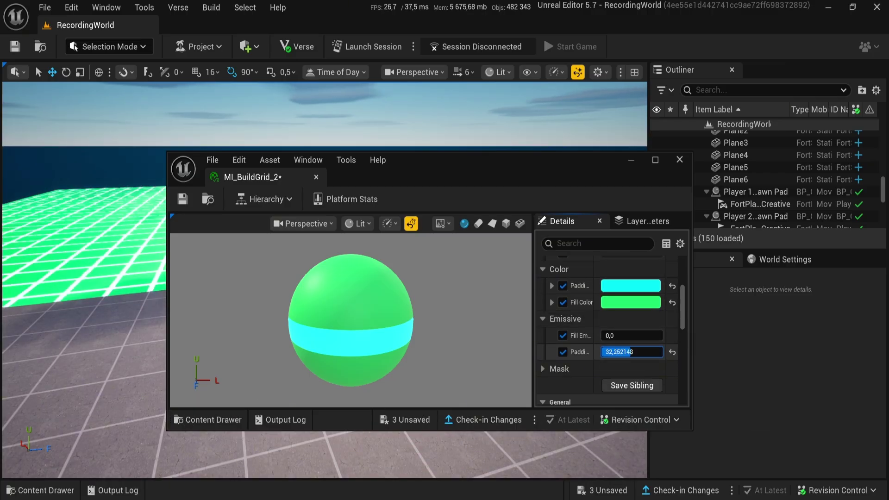
pyautogui.click(678, 159)
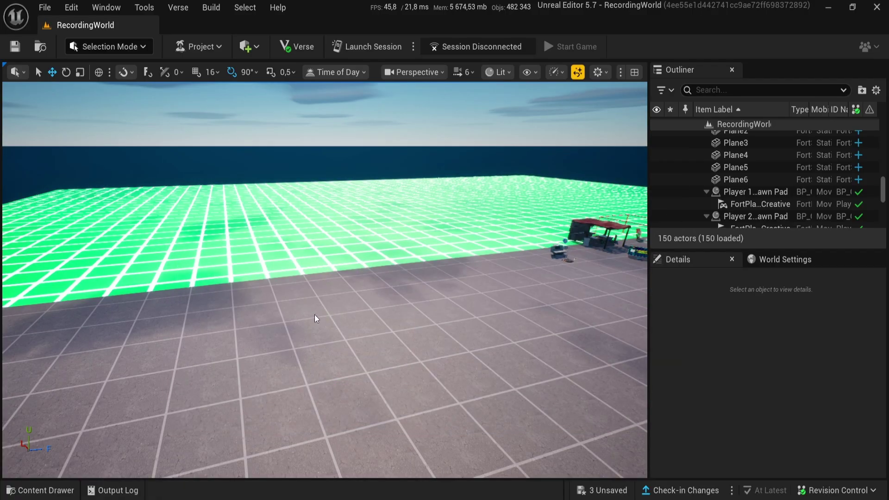
pyautogui.moveTo(382, 250); pyautogui.dragTo(382, 249, button='right')
pyautogui.press('s')
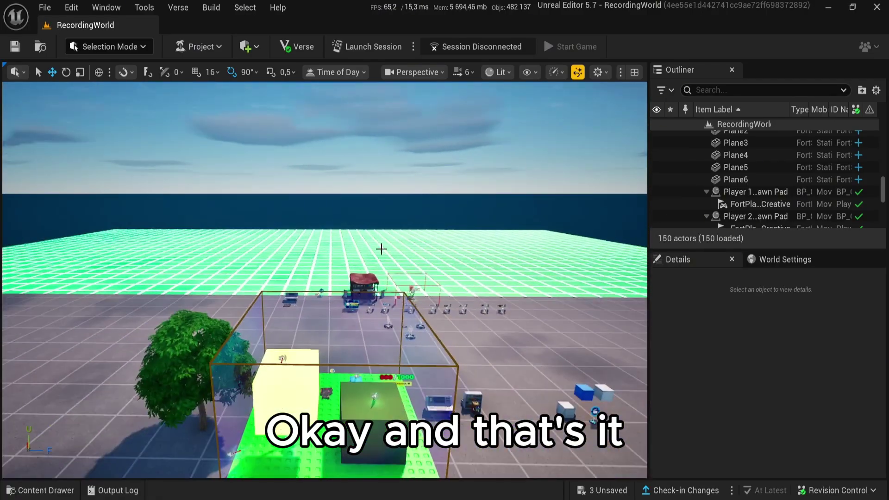